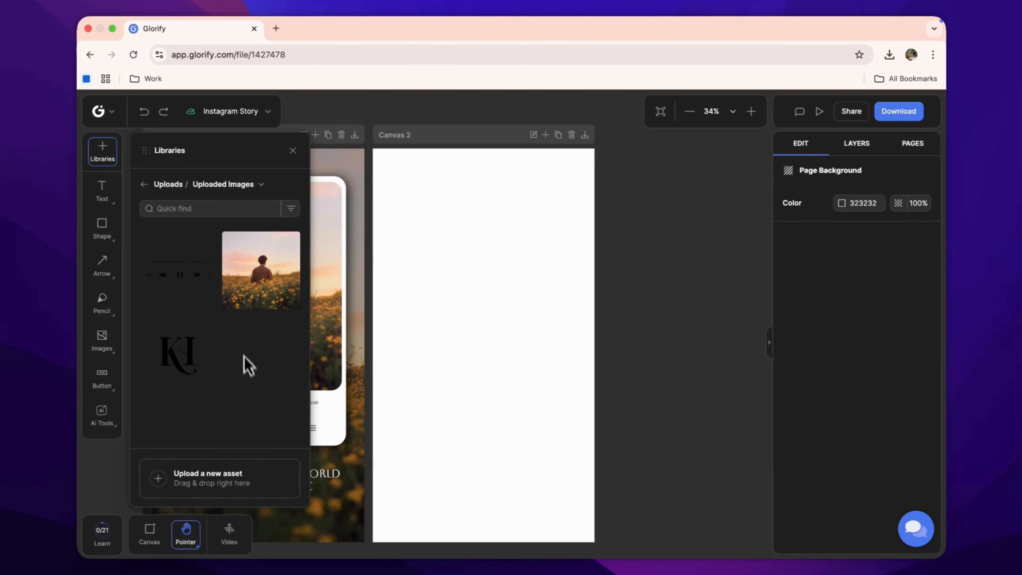
Set the uploaded field photo as the second canvas's background and delete the leftover small image copy.
{"action": "left_click", "coordinate": [244, 288]}
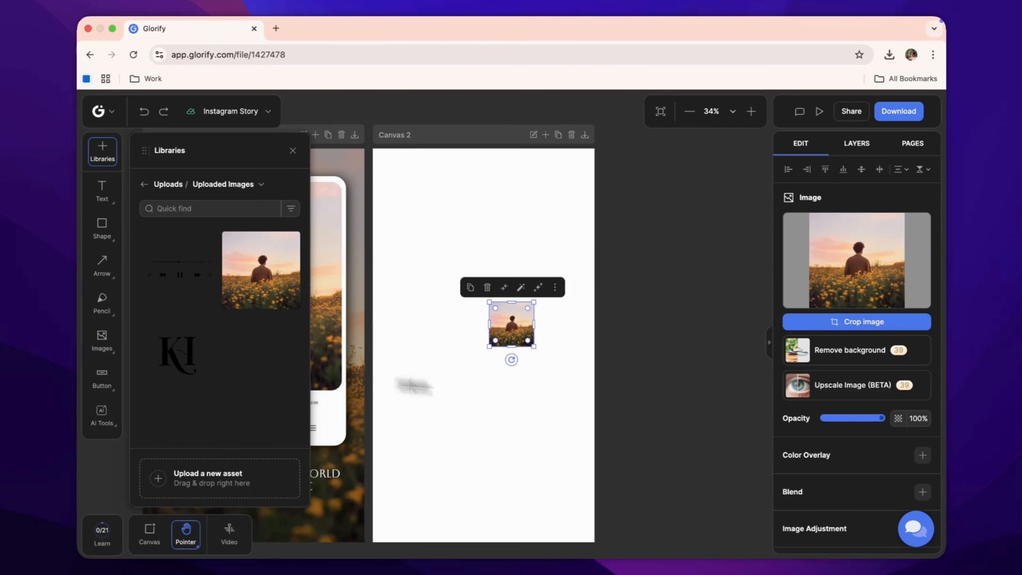
{"action": "right_click", "coordinate": [520, 340]}
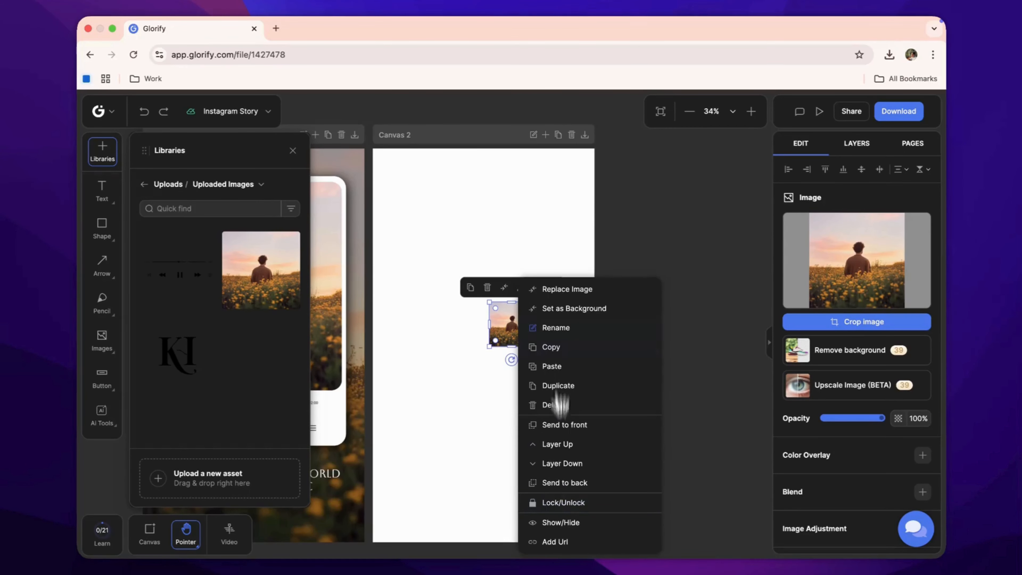
{"action": "left_click", "coordinate": [562, 309]}
{"action": "left_click", "coordinate": [508, 336]}
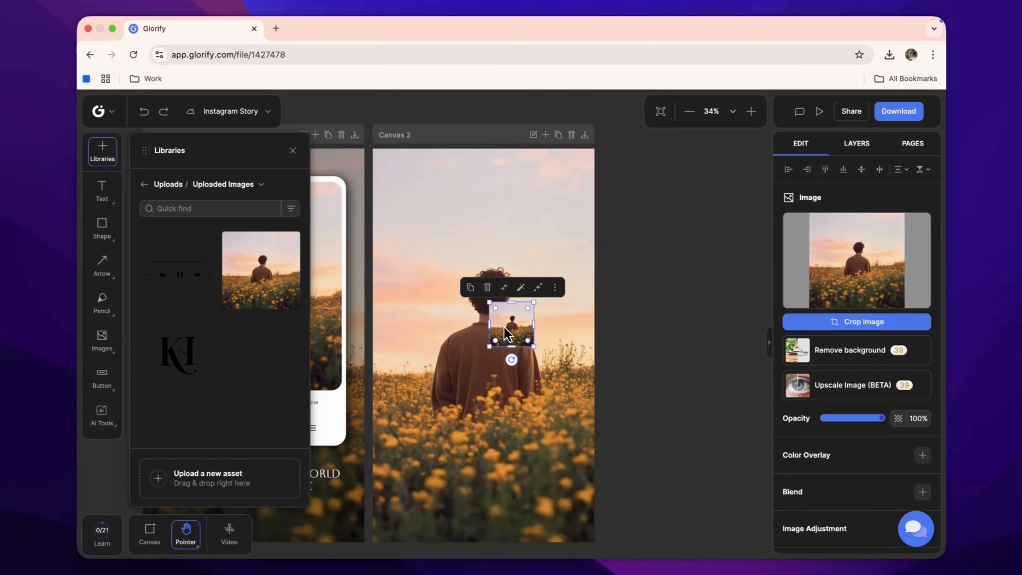
{"action": "key", "text": "Delete"}
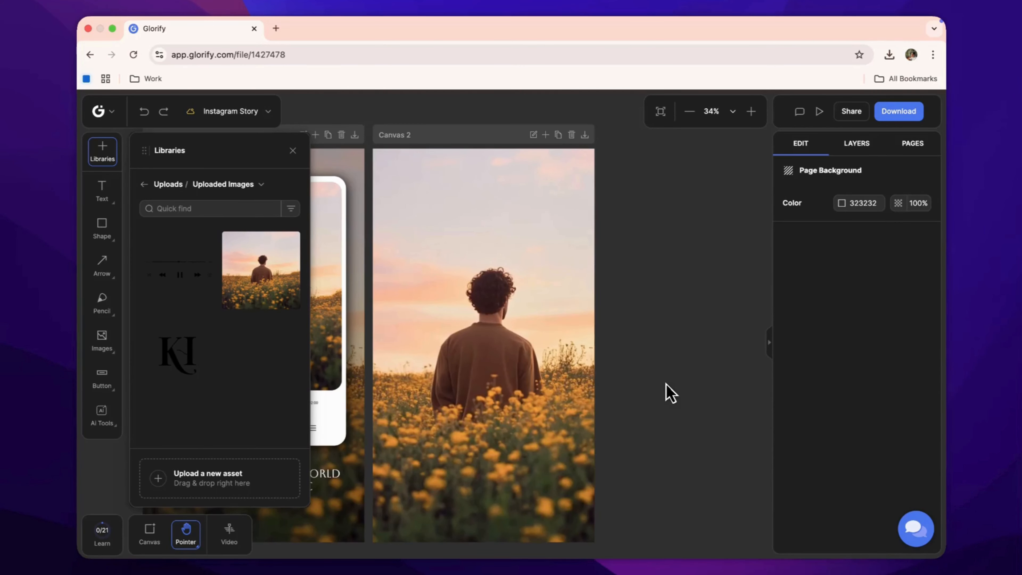
Draw a rounded rectangle card covering most of the second canvas, about 1015 × 1300.
{"action": "left_click", "coordinate": [292, 150]}
{"action": "left_click", "coordinate": [101, 227]}
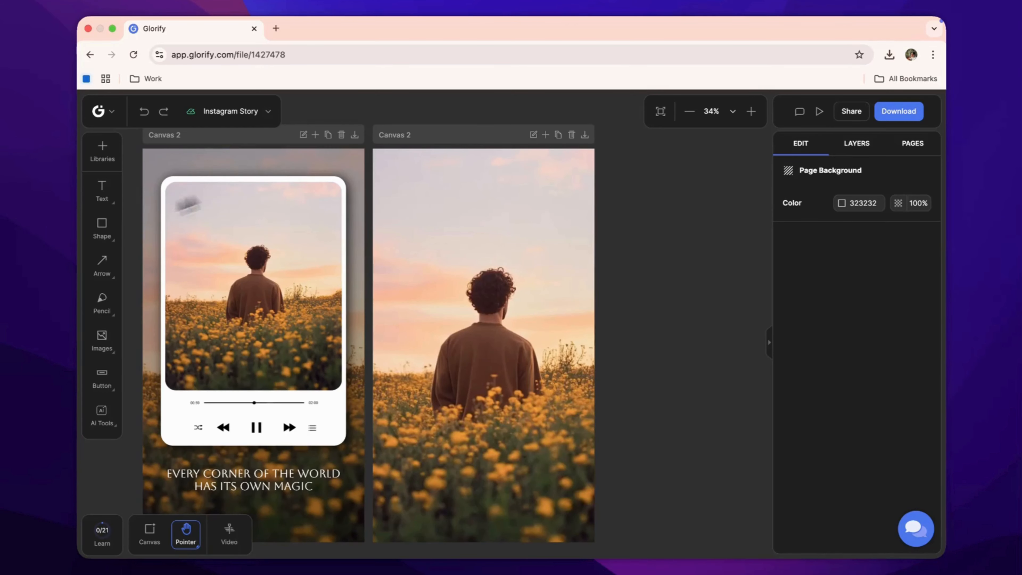
{"action": "left_click", "coordinate": [133, 228]}
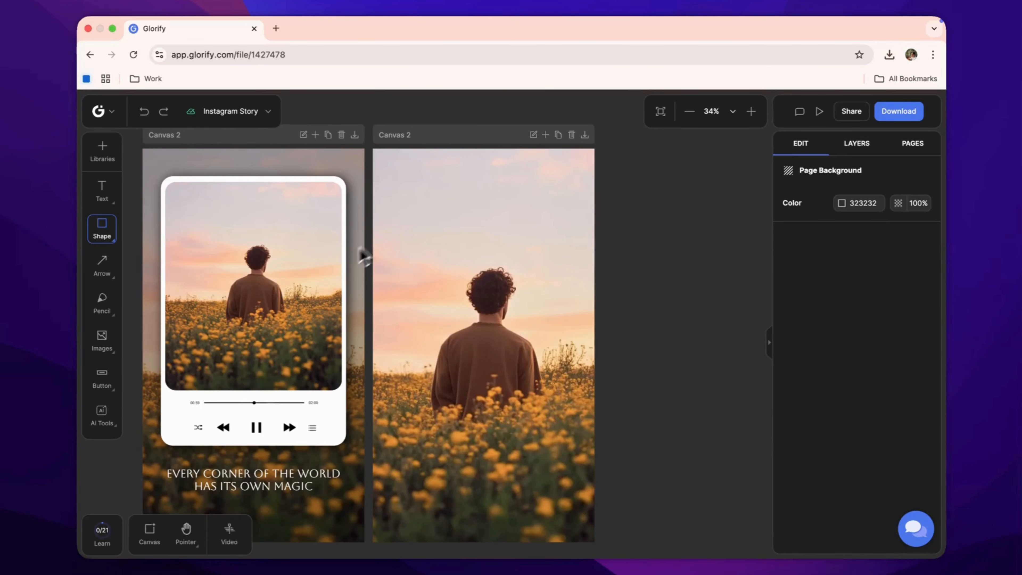
{"action": "mouse_move", "coordinate": [383, 178]}
{"action": "left_mouse_down"}
{"action": "mouse_move", "coordinate": [430, 406]}
{"action": "mouse_move", "coordinate": [524, 451]}
{"action": "mouse_move", "coordinate": [588, 447]}
{"action": "left_mouse_up"}
{"action": "left_click_drag", "start_coordinate": [383, 312], "coordinate": [380, 313]}
{"action": "left_click_drag", "start_coordinate": [583, 186], "coordinate": [571, 200]}
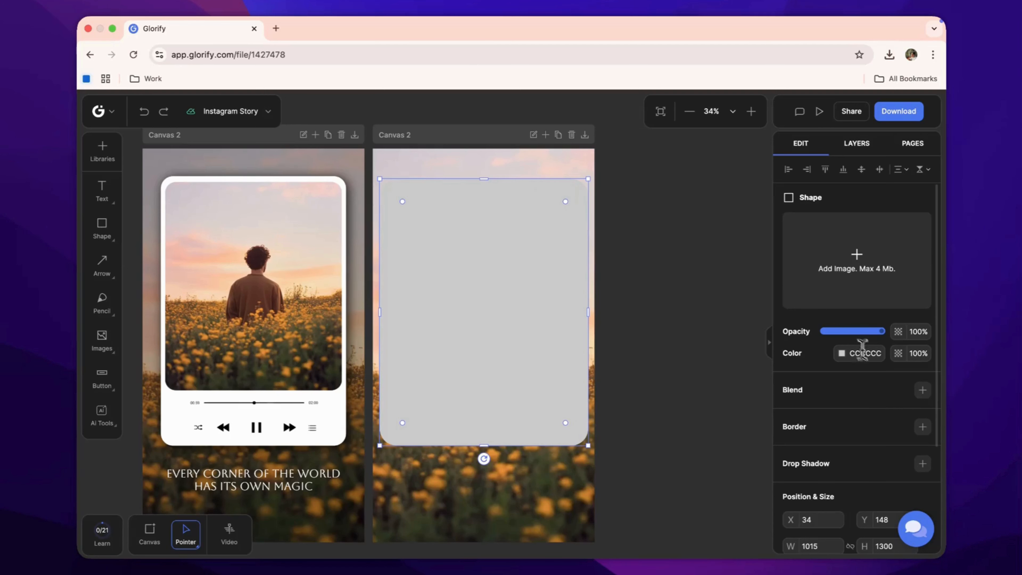
Set the card's fill colour to white.
{"action": "left_click", "coordinate": [842, 353]}
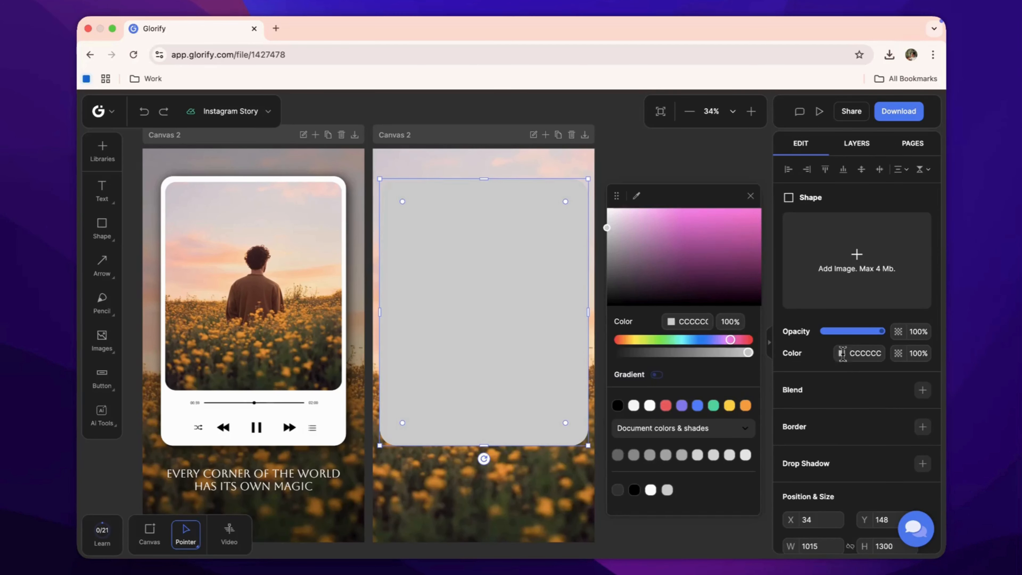
{"action": "left_click_drag", "start_coordinate": [630, 231], "coordinate": [601, 201]}
{"action": "left_click", "coordinate": [601, 201]}
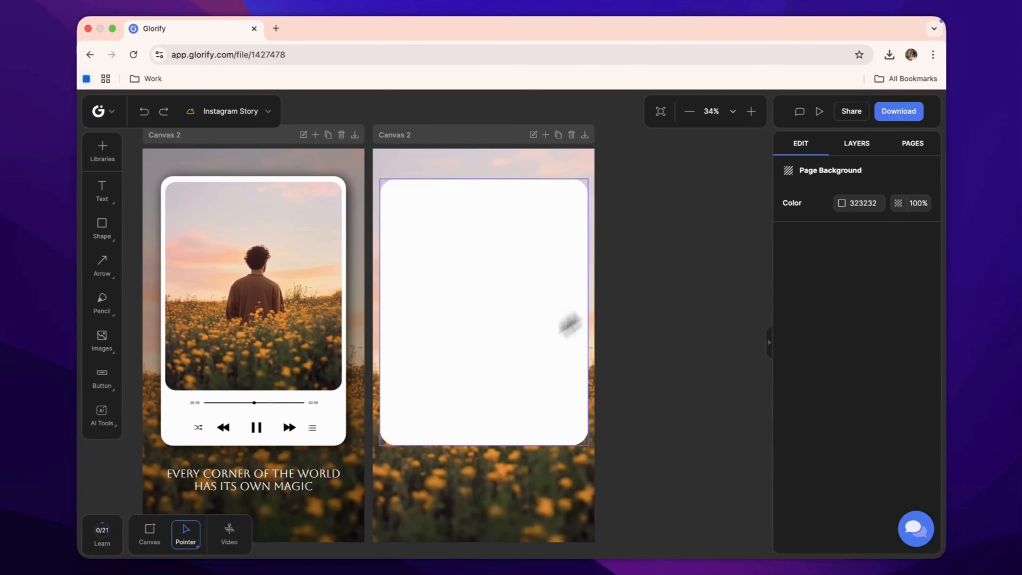
Reduce the card's corner rounding slightly and reapply the white fill.
{"action": "left_click", "coordinate": [501, 349]}
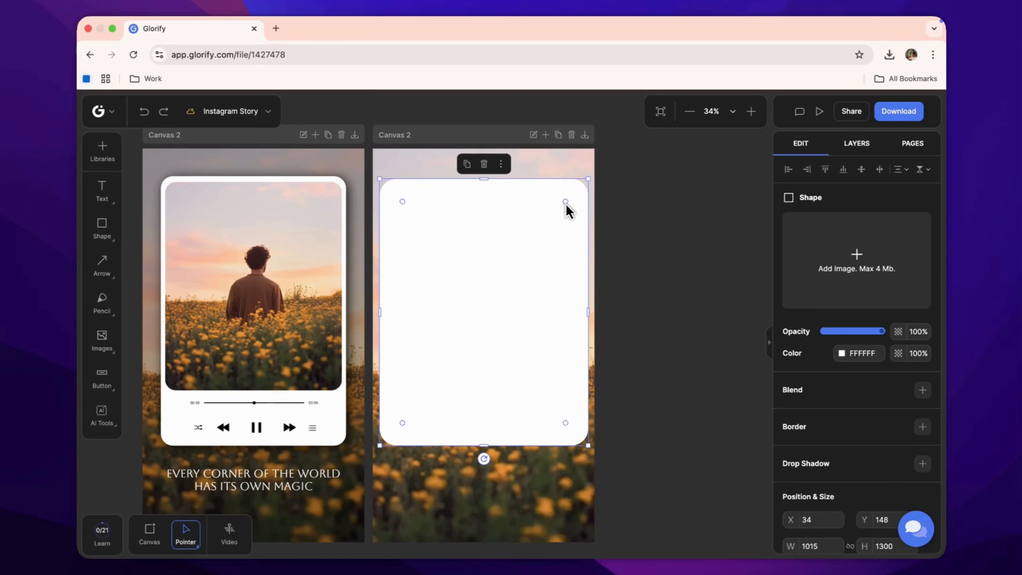
{"action": "left_click_drag", "start_coordinate": [568, 202], "coordinate": [575, 205]}
{"action": "left_click", "coordinate": [684, 244]}
{"action": "left_click", "coordinate": [532, 358]}
{"action": "left_click", "coordinate": [847, 353]}
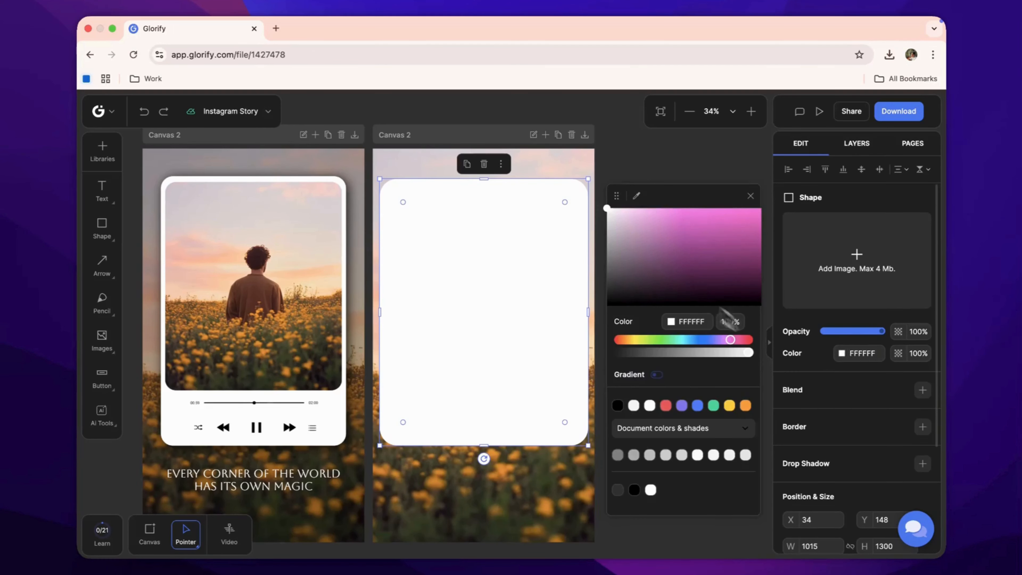
{"action": "left_click", "coordinate": [603, 202]}
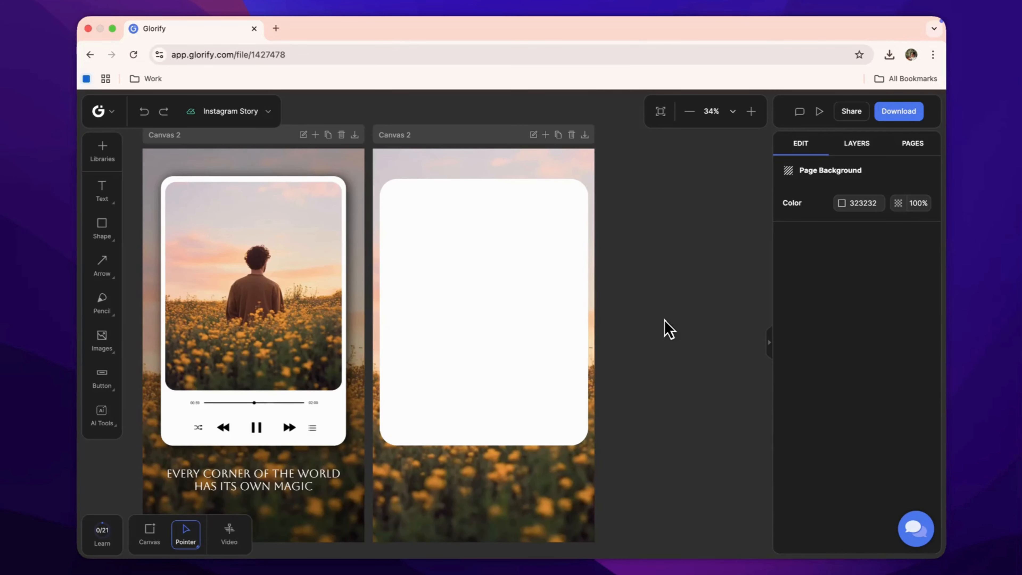
Add the uploaded field photo to the card, sizing it to fill the card's upper part with rounded corners.
{"action": "left_click", "coordinate": [102, 150]}
{"action": "left_click", "coordinate": [243, 325]}
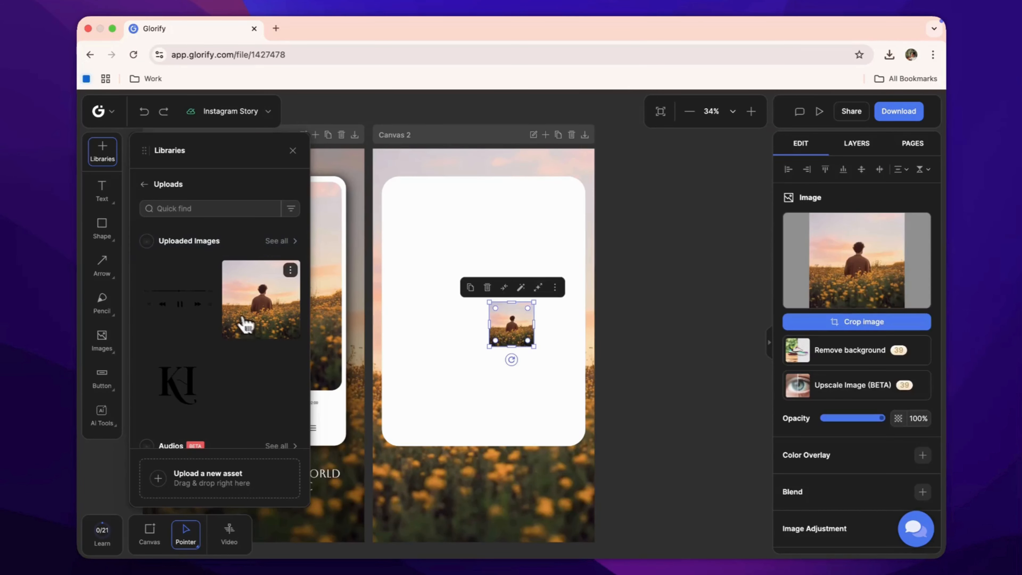
{"action": "mouse_move", "coordinate": [519, 339]}
{"action": "left_mouse_down"}
{"action": "mouse_move", "coordinate": [472, 301]}
{"action": "mouse_move", "coordinate": [410, 219]}
{"action": "mouse_move", "coordinate": [572, 381]}
{"action": "mouse_move", "coordinate": [505, 339]}
{"action": "left_mouse_up"}
{"action": "left_click_drag", "start_coordinate": [486, 375], "coordinate": [485, 387]}
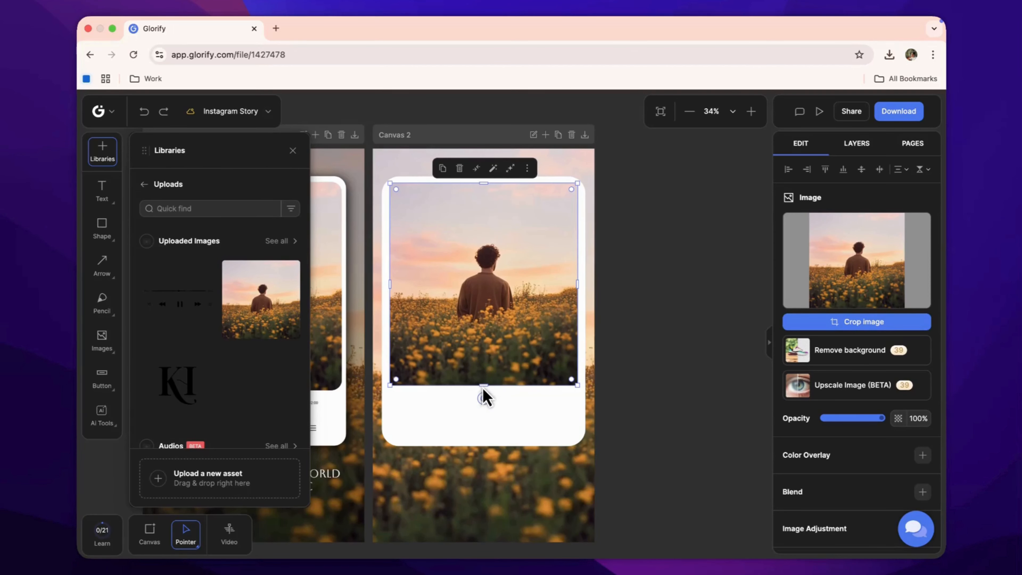
{"action": "left_click_drag", "start_coordinate": [484, 388], "coordinate": [482, 389]}
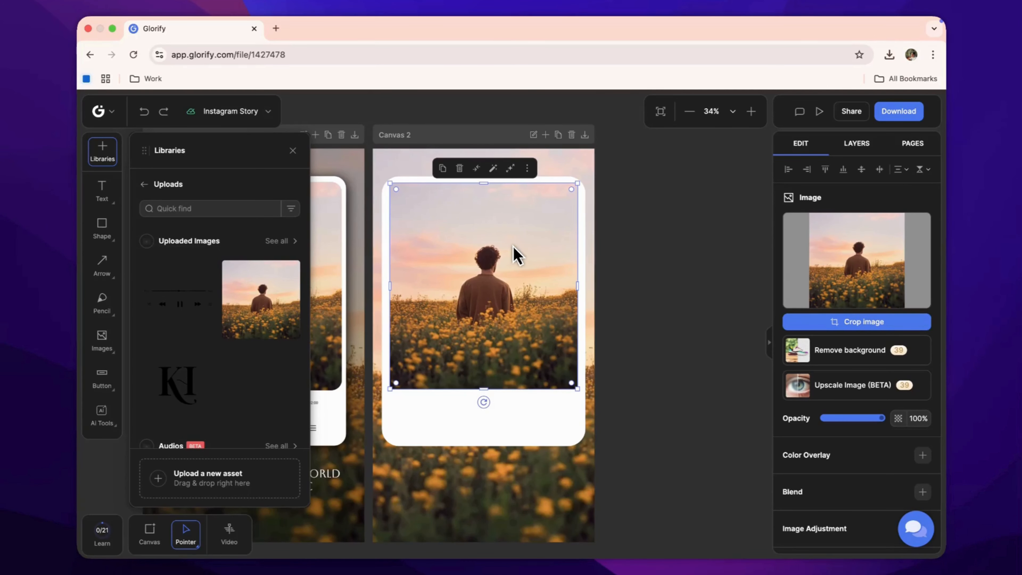
{"action": "left_click_drag", "start_coordinate": [572, 190], "coordinate": [567, 192]}
{"action": "left_click", "coordinate": [624, 213]}
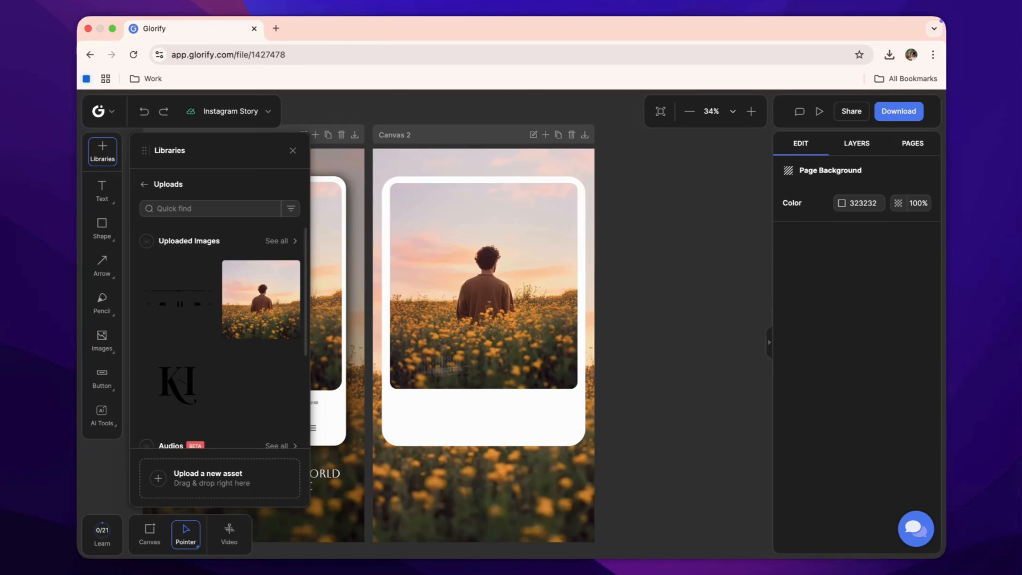
Add the music player controls image and size it beneath the photo inside the card.
{"action": "left_click", "coordinate": [164, 297]}
{"action": "left_click_drag", "start_coordinate": [501, 326], "coordinate": [450, 408]}
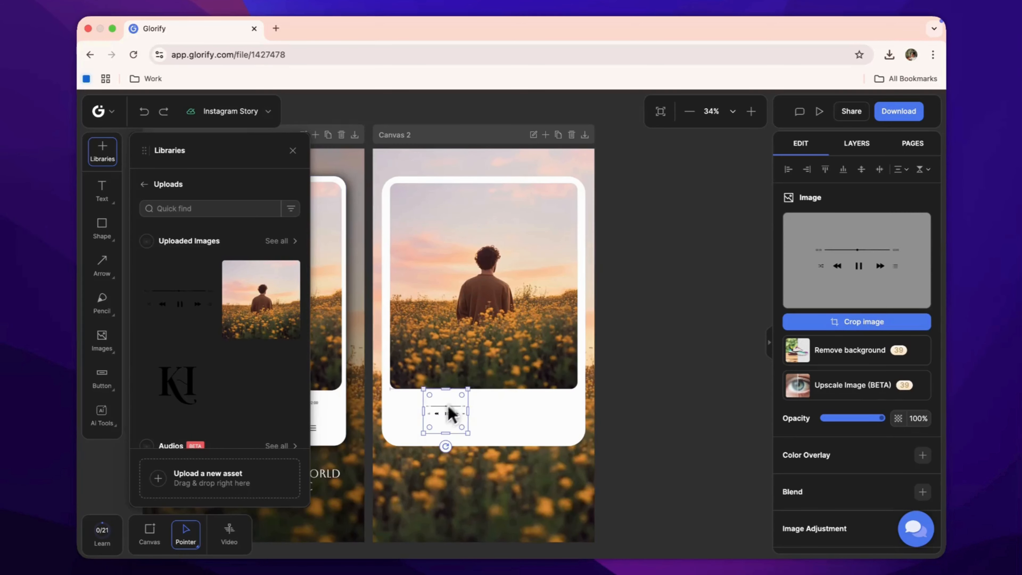
{"action": "scroll", "coordinate": [444, 412], "scroll_direction": "up", "scroll_amount": 3}
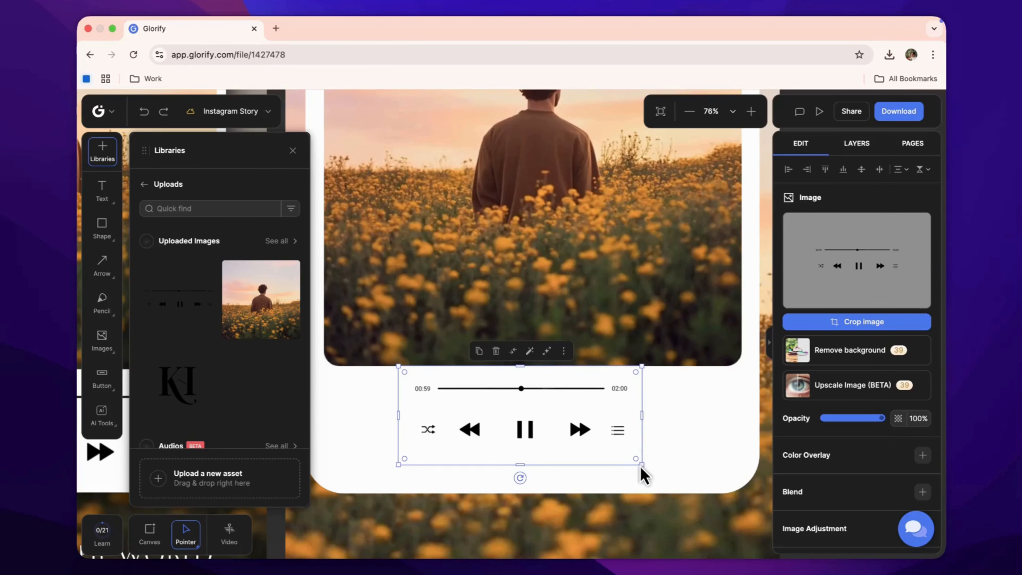
{"action": "left_click_drag", "start_coordinate": [641, 467], "coordinate": [566, 448]}
{"action": "key", "text": "Down"}
{"action": "key", "text": "Down"}
{"action": "key", "text": "Down"}
{"action": "key", "text": "Down"}
{"action": "key", "text": "Down"}
{"action": "key", "text": "Down"}
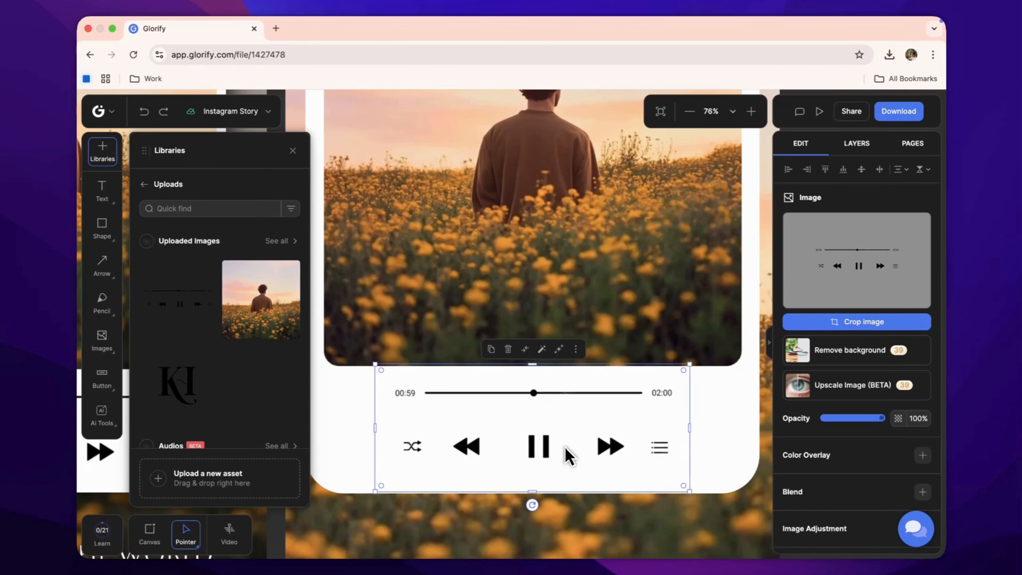
{"action": "scroll", "coordinate": [579, 385], "scroll_direction": "down", "scroll_amount": 5}
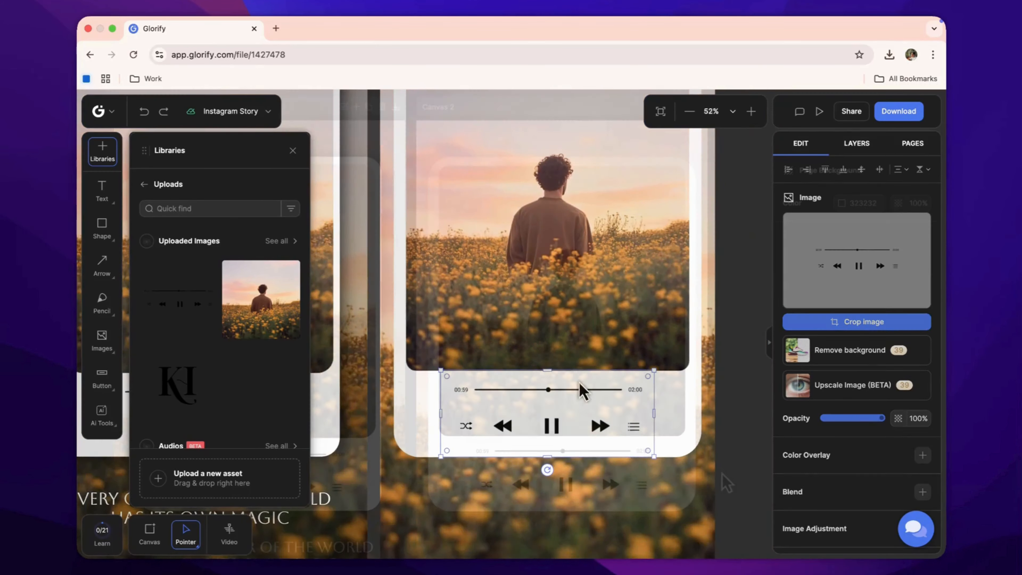
{"action": "scroll", "coordinate": [580, 385], "scroll_direction": "up", "scroll_amount": 2}
Add a drop shadow to the white card with blur set to 59.
{"action": "left_click", "coordinate": [689, 468]}
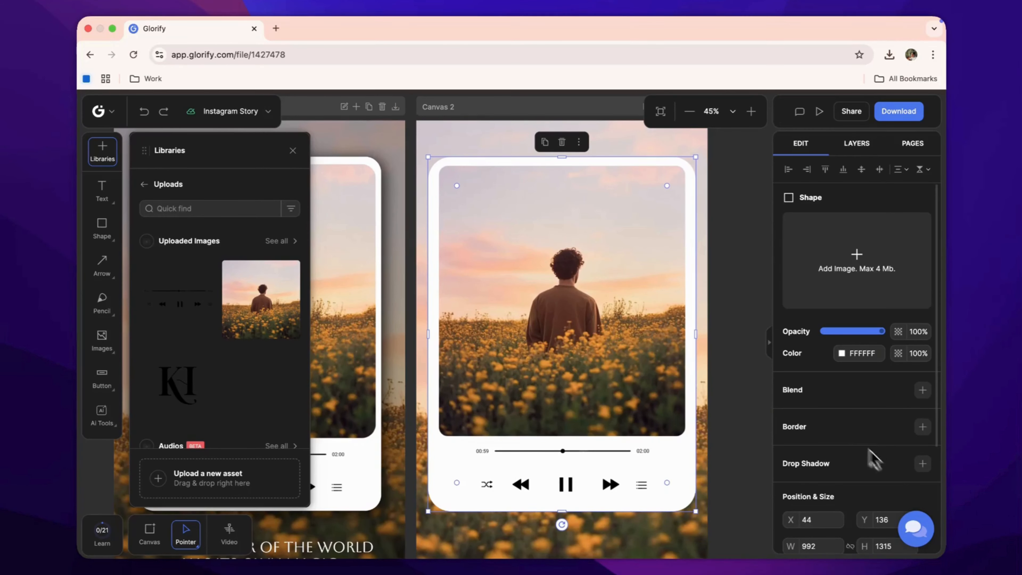
{"action": "left_click", "coordinate": [923, 463]}
{"action": "scroll", "coordinate": [813, 439], "scroll_direction": "down", "scroll_amount": 2}
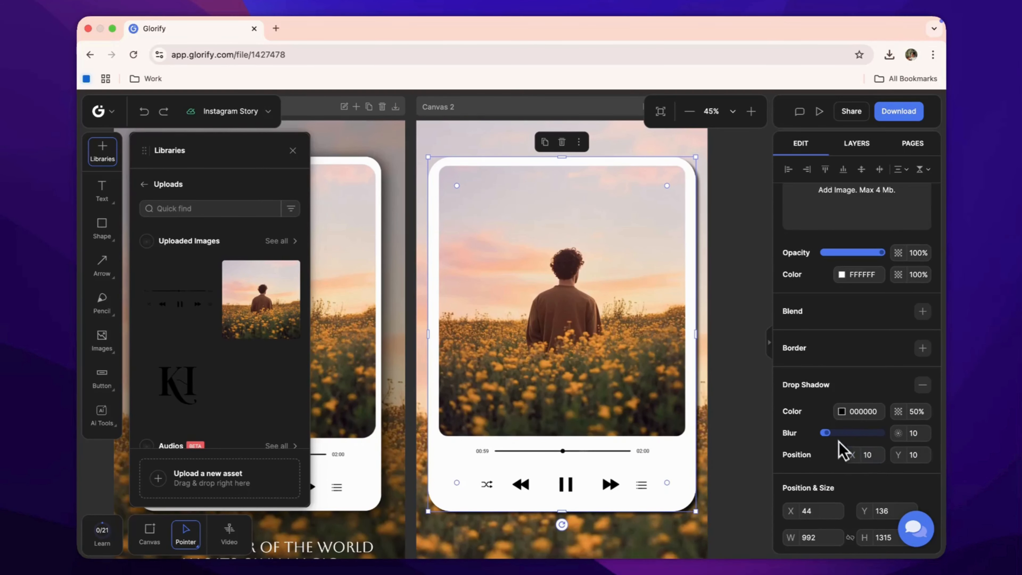
{"action": "mouse_move", "coordinate": [827, 433]}
{"action": "left_mouse_down"}
{"action": "mouse_move", "coordinate": [849, 435]}
{"action": "mouse_move", "coordinate": [837, 440]}
{"action": "left_mouse_up"}
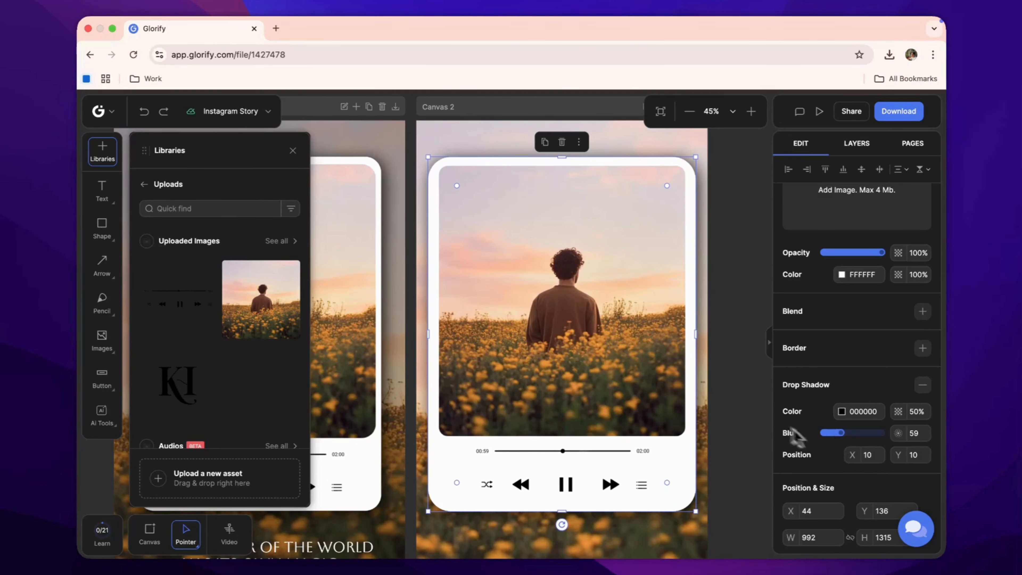
{"action": "left_click", "coordinate": [761, 411]}
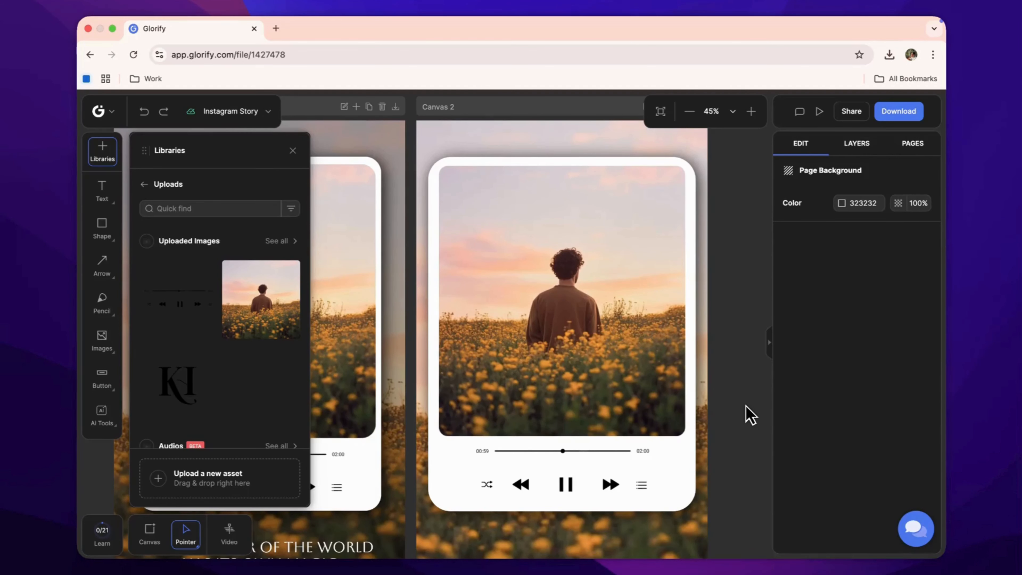
Add a subtitle text box below the card and set its text colour to FFF8FE.
{"action": "scroll", "coordinate": [745, 407], "scroll_direction": "down", "scroll_amount": 3}
{"action": "left_click", "coordinate": [99, 192]}
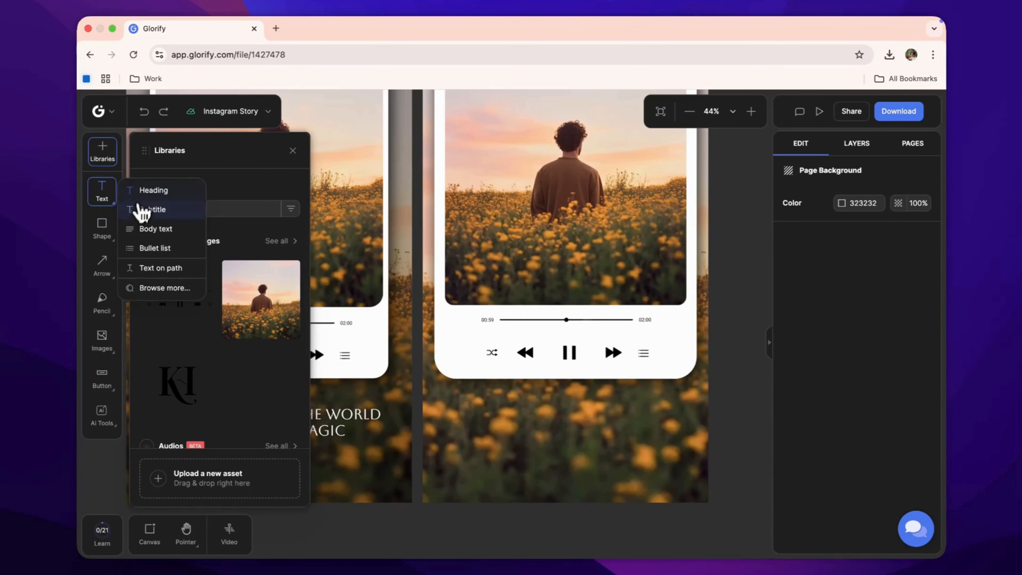
{"action": "left_click", "coordinate": [141, 209]}
{"action": "left_click", "coordinate": [462, 423]}
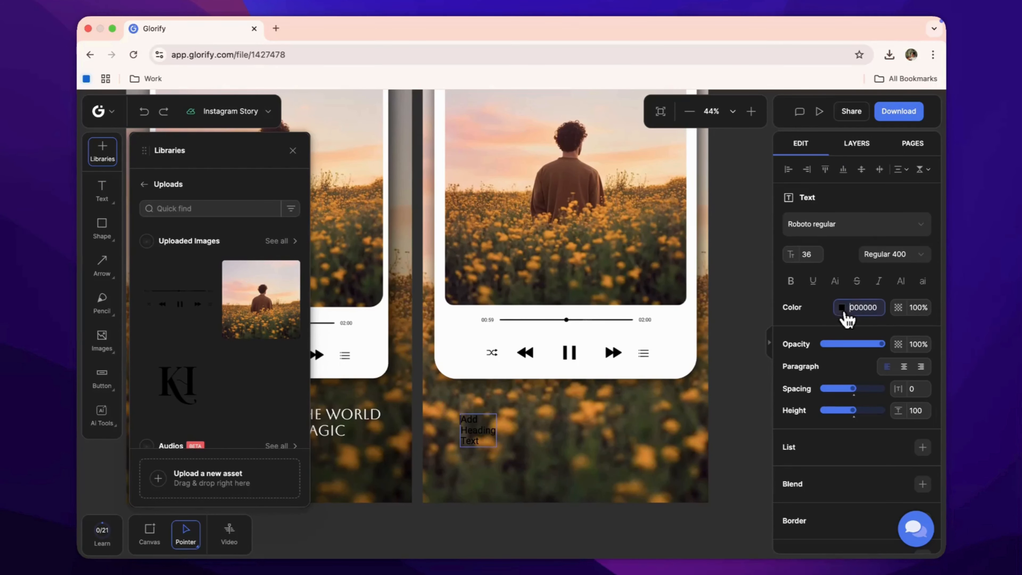
{"action": "left_click", "coordinate": [842, 307]}
{"action": "left_click", "coordinate": [611, 210]}
{"action": "key", "text": "Escape"}
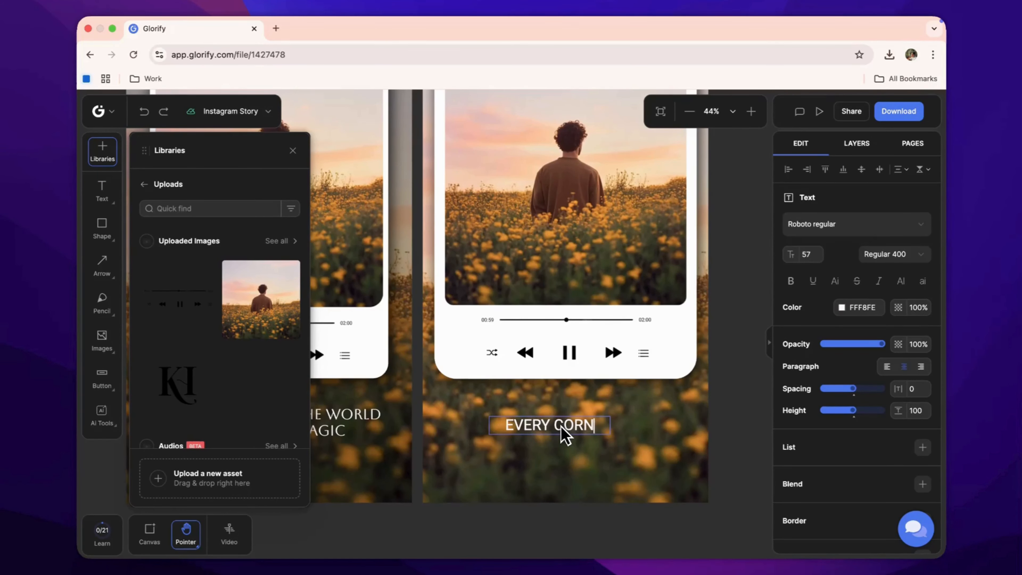
Enter the caption 'EVERY CORNER OF THE WORLD HAS ITS OWN MAGIC'.
{"action": "type", "text": "ER"}
{"action": "type", "text": " OF THE WORLD "}
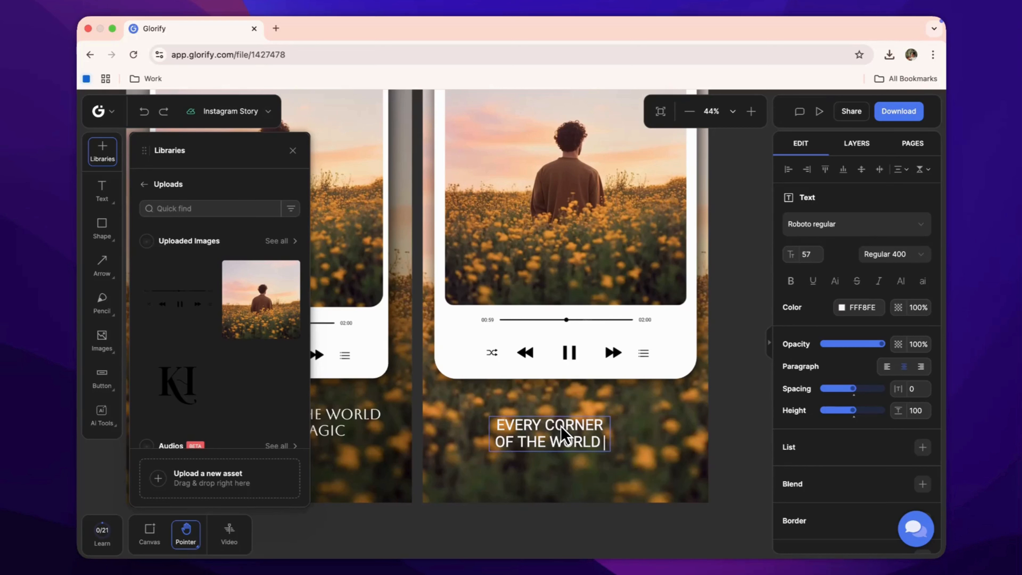
{"action": "type", "text": "HAS ITS OWN MAGIC"}
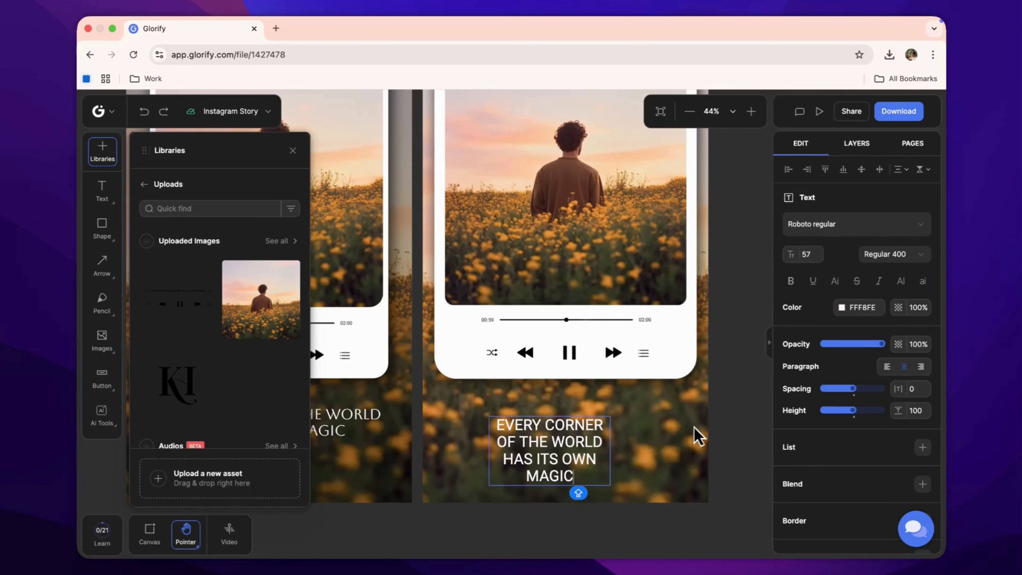
Change the caption's font to Aboreto.
{"action": "left_click", "coordinate": [858, 224]}
{"action": "left_click", "coordinate": [667, 463]}
{"action": "left_click", "coordinate": [548, 455]}
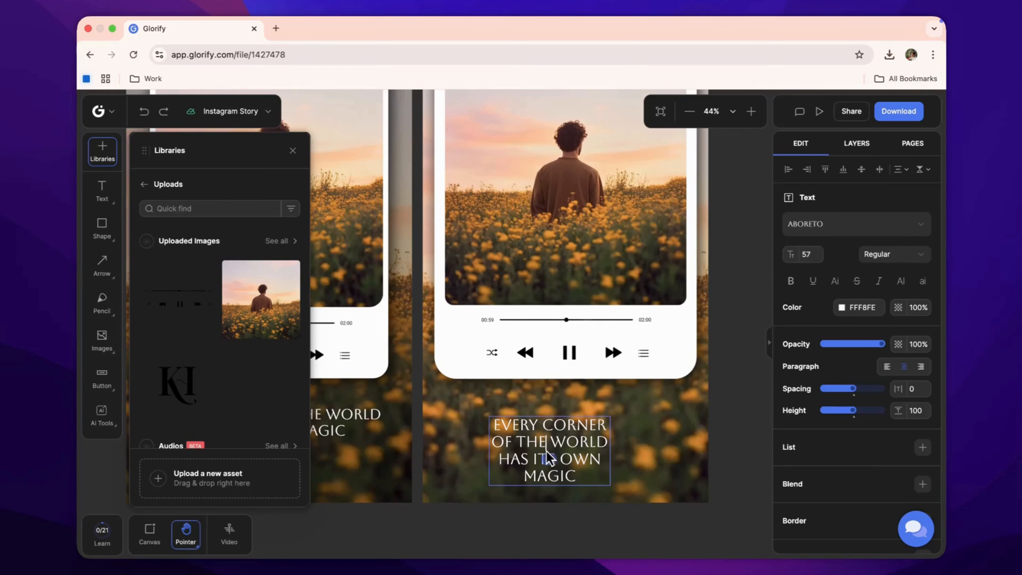
Widen the caption box so the text sits on two centred lines below the card.
{"action": "left_click", "coordinate": [709, 442]}
{"action": "left_click", "coordinate": [596, 455]}
{"action": "left_click_drag", "start_coordinate": [610, 452], "coordinate": [650, 442]}
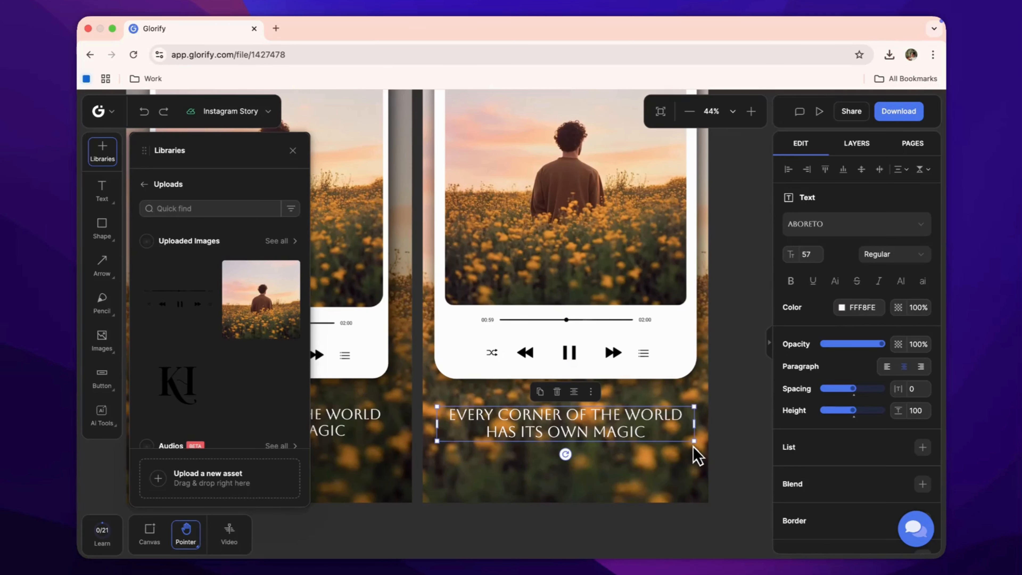
{"action": "left_click_drag", "start_coordinate": [694, 442], "coordinate": [651, 435]}
{"action": "left_click", "coordinate": [747, 435]}
Draw a rectangle covering the entire second canvas, 1083 × 1920.
{"action": "scroll", "coordinate": [580, 439], "scroll_direction": "down", "scroll_amount": 1}
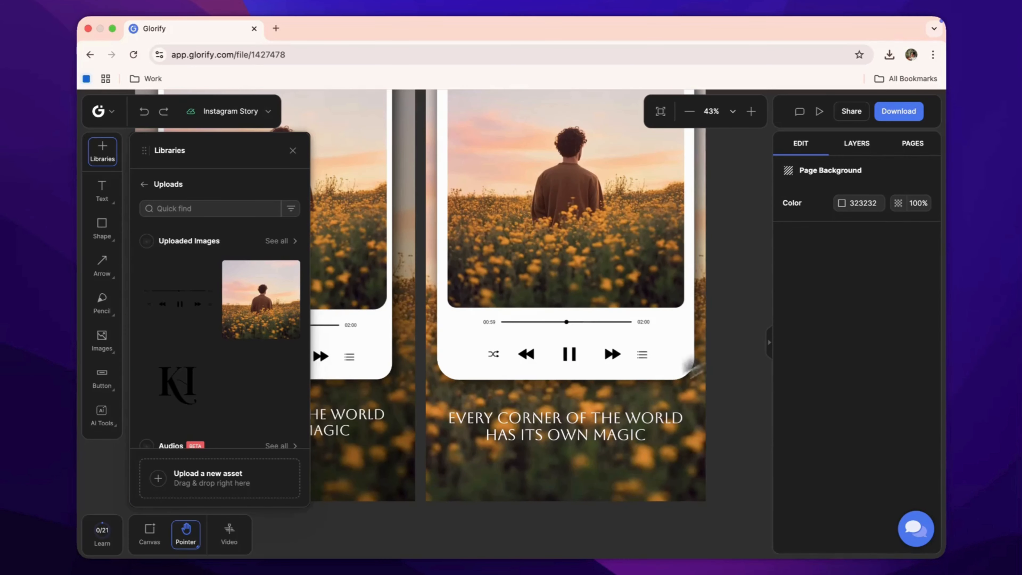
{"action": "left_click", "coordinate": [293, 150]}
{"action": "scroll", "coordinate": [502, 338], "scroll_direction": "up", "scroll_amount": 3}
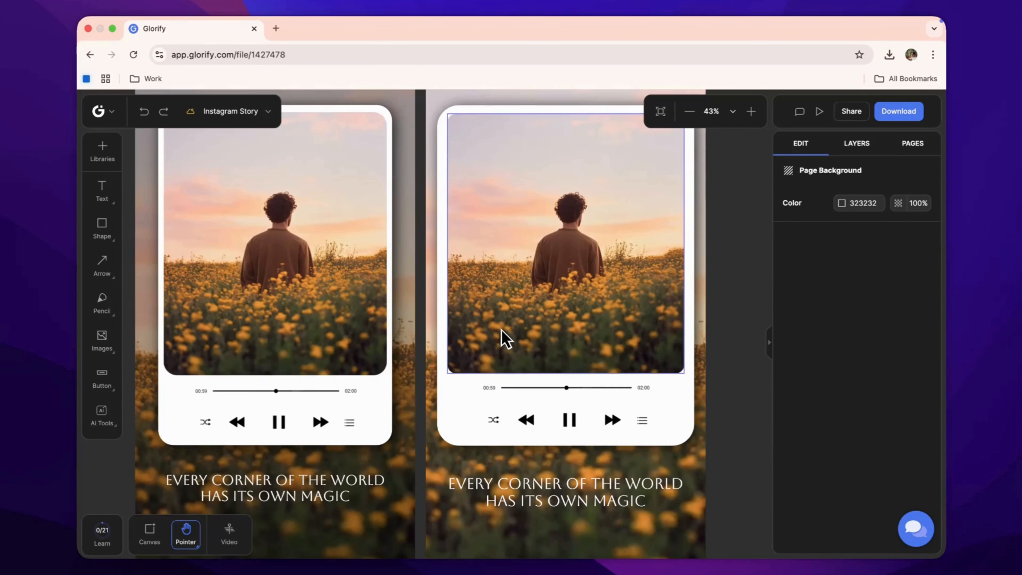
{"action": "scroll", "coordinate": [506, 343], "scroll_direction": "up", "scroll_amount": 3}
{"action": "scroll", "coordinate": [506, 342], "scroll_direction": "down", "scroll_amount": 5}
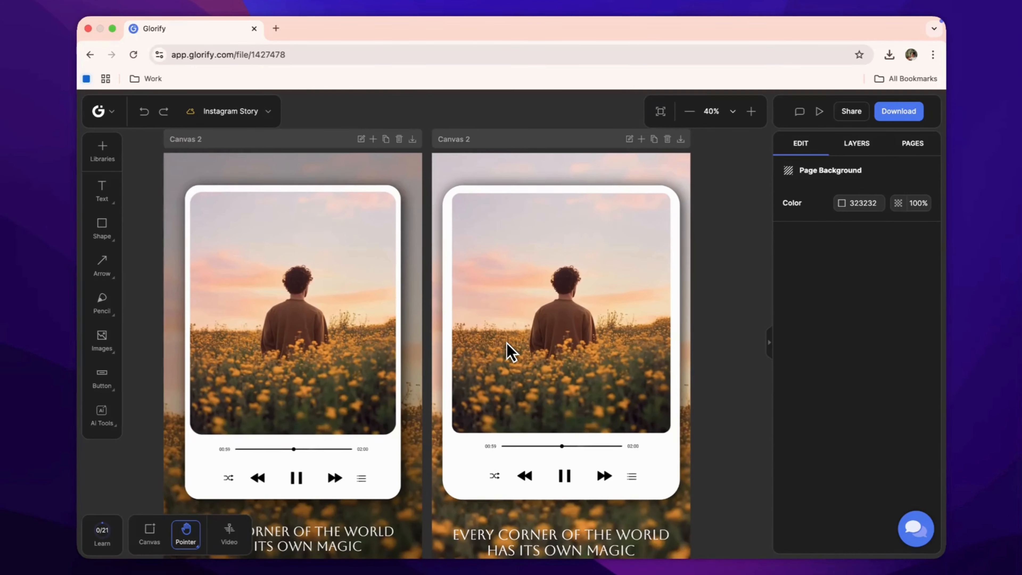
{"action": "scroll", "coordinate": [511, 353], "scroll_direction": "up", "scroll_amount": 3}
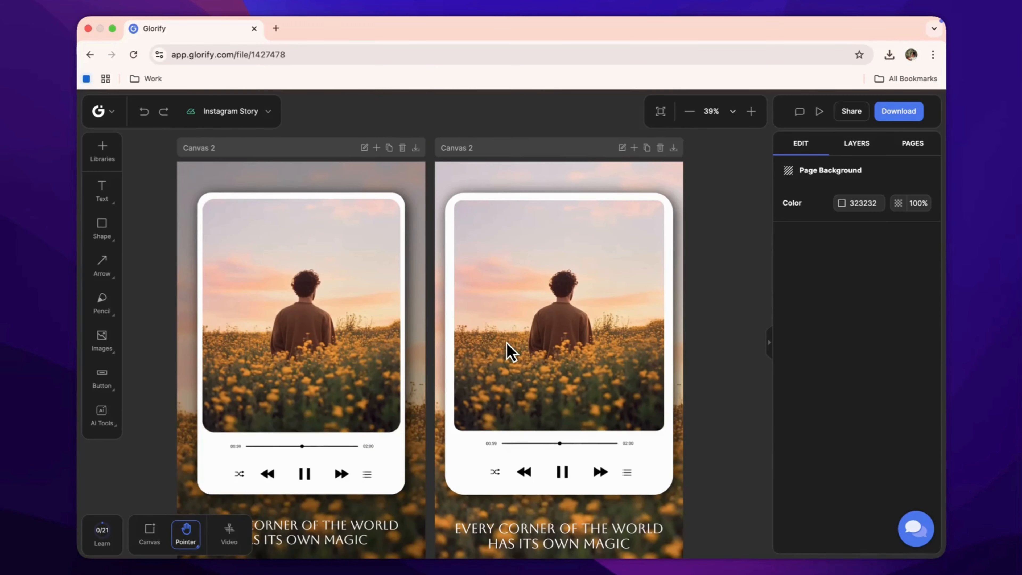
{"action": "left_click", "coordinate": [105, 232]}
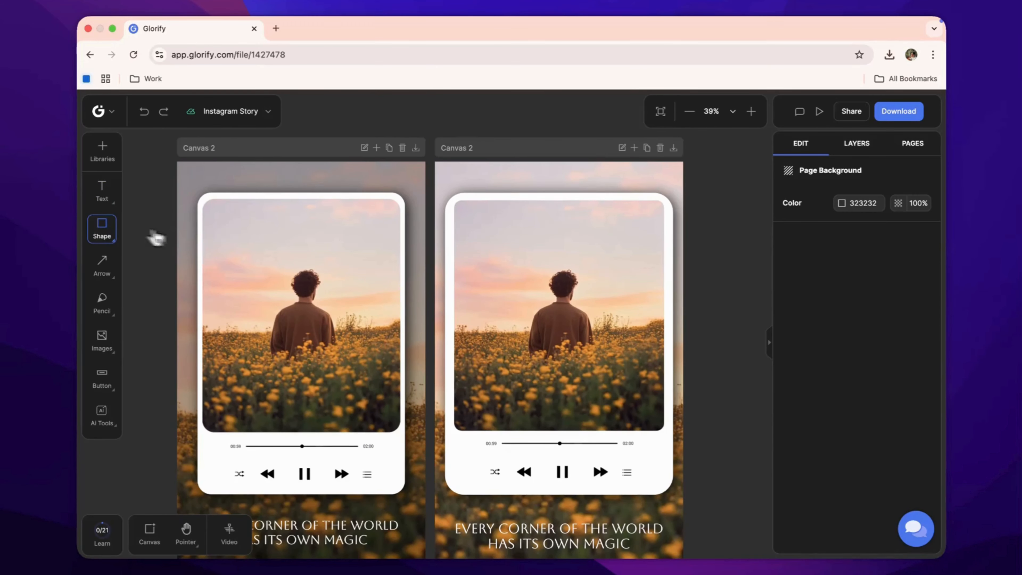
{"action": "left_click_drag", "start_coordinate": [435, 157], "coordinate": [563, 410]}
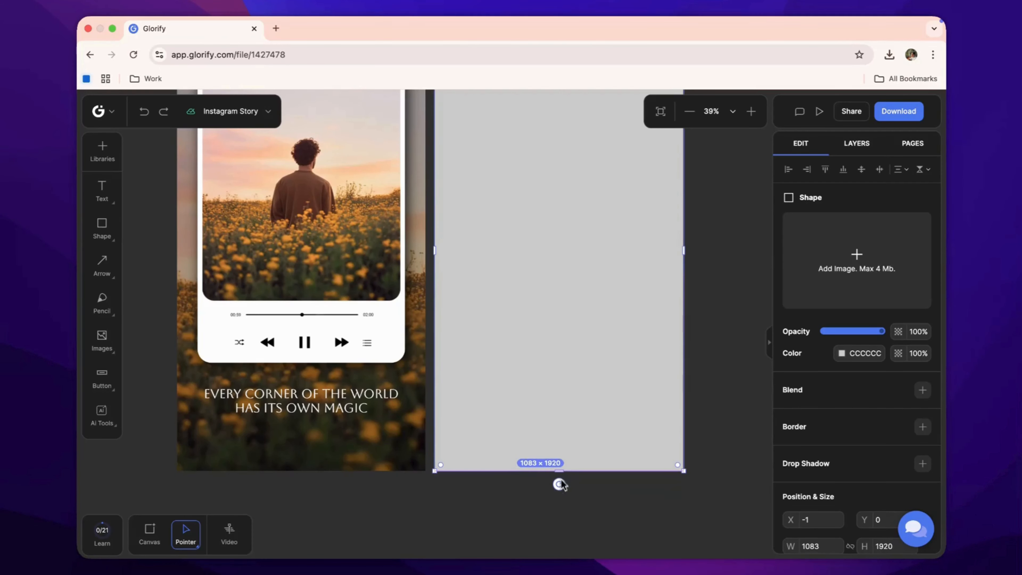
Fill the overlay rectangle with black 000000 and set its opacity to 15%.
{"action": "left_click", "coordinate": [842, 353]}
{"action": "left_click_drag", "start_coordinate": [646, 245], "coordinate": [605, 308]}
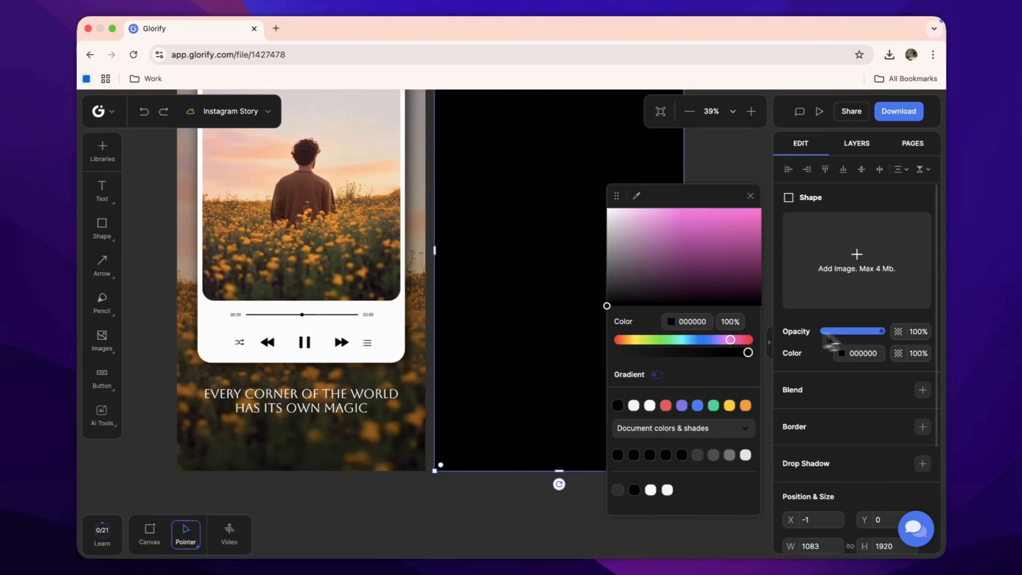
{"action": "left_click_drag", "start_coordinate": [880, 331], "coordinate": [864, 333]}
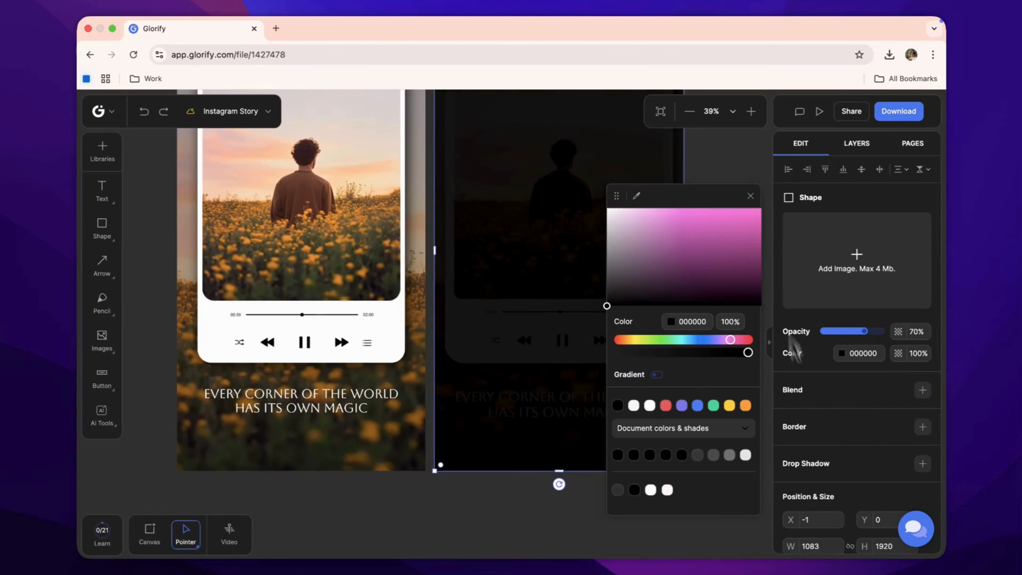
{"action": "left_click", "coordinate": [751, 196]}
{"action": "left_click", "coordinate": [843, 332]}
{"action": "left_click_drag", "start_coordinate": [845, 337], "coordinate": [834, 336]}
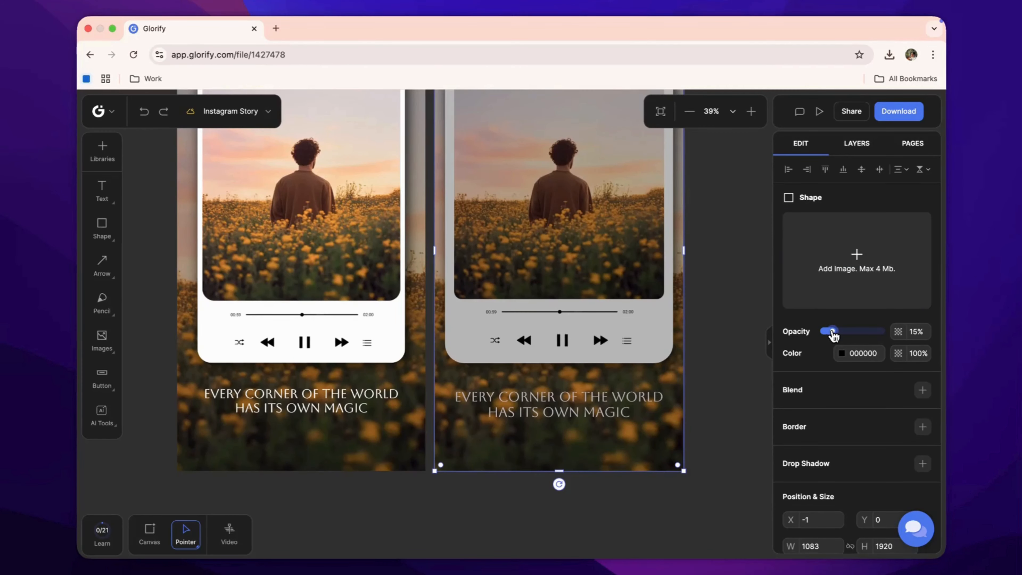
{"action": "left_click", "coordinate": [726, 418]}
{"action": "scroll", "coordinate": [725, 418], "scroll_direction": "down", "scroll_amount": 3}
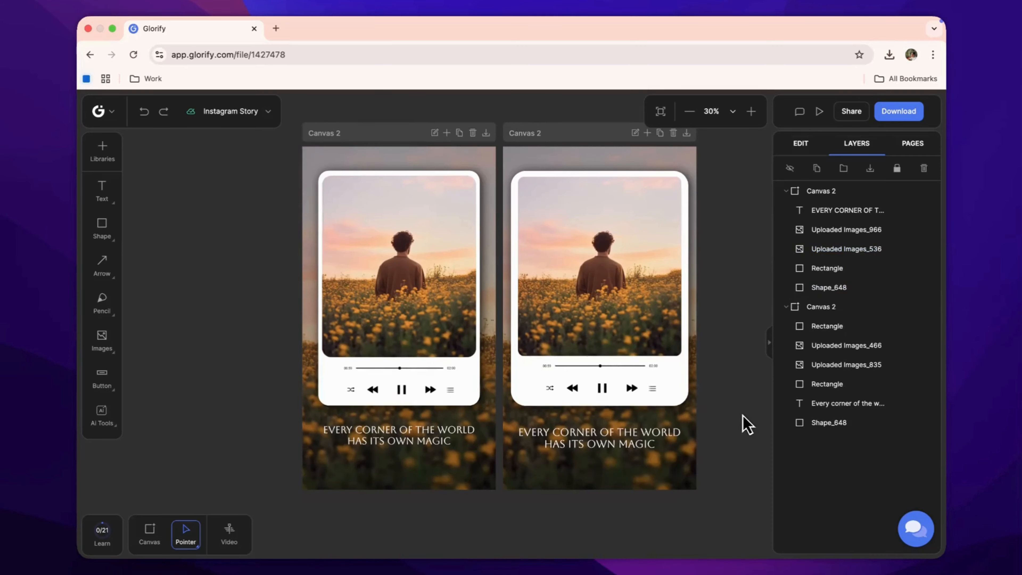